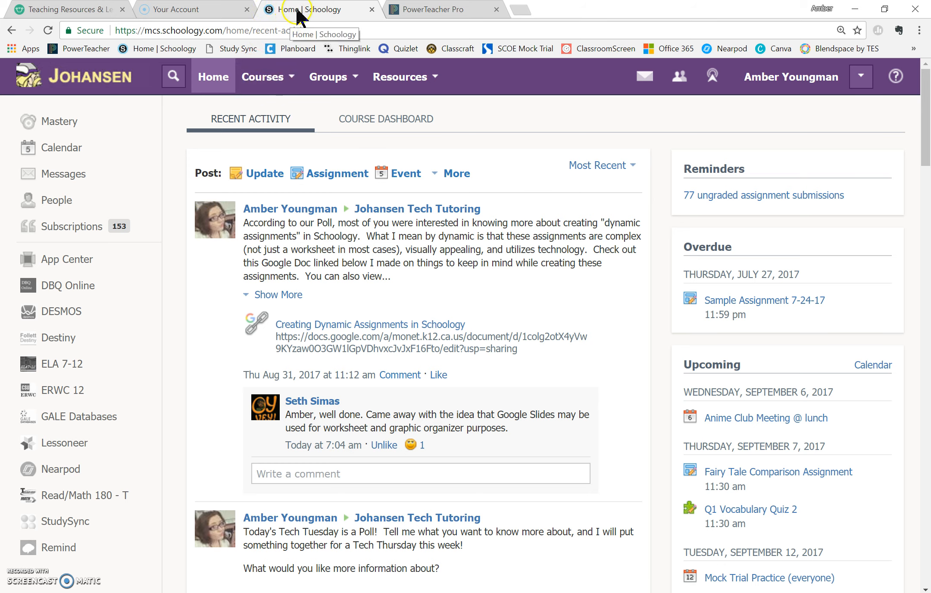
- Open the grade setup page of the Pre AP GATE English 3 course in Schoology
click(413, 10)
click(313, 11)
click(272, 86)
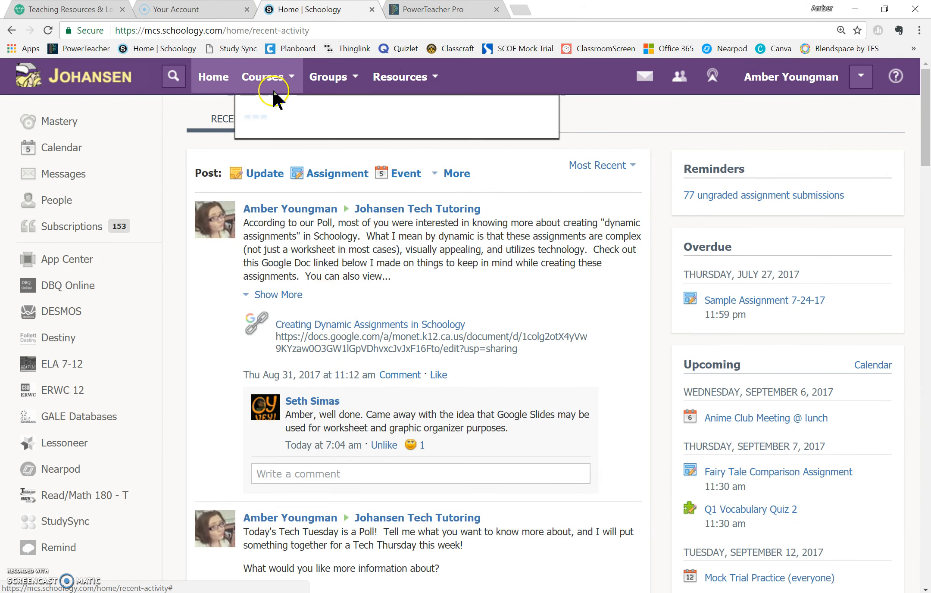
click(285, 108)
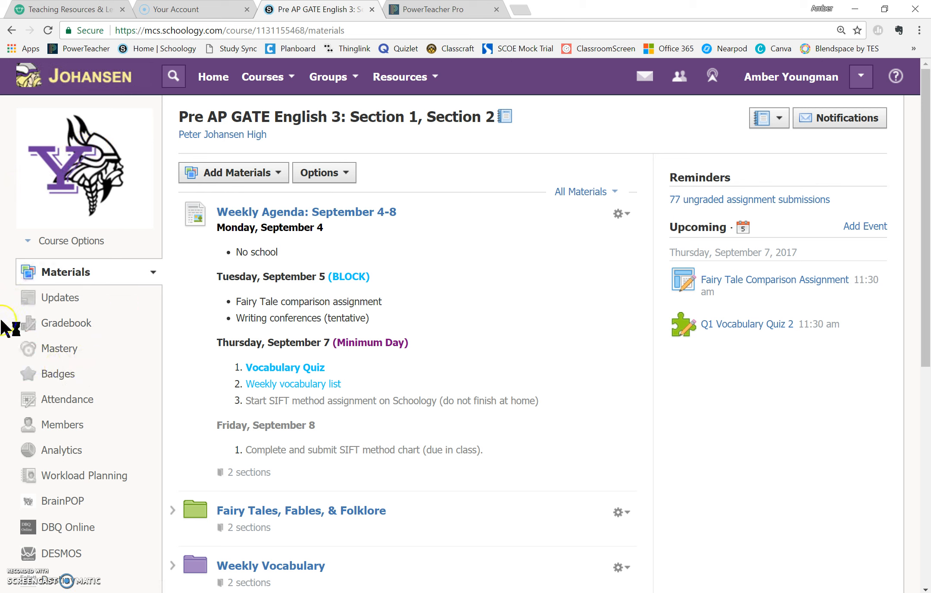
click(71, 326)
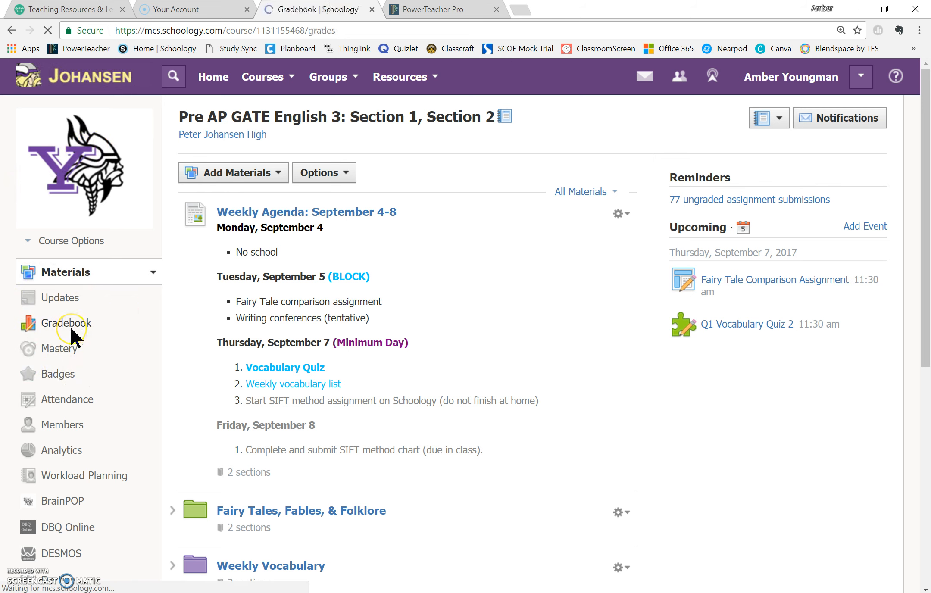
click(82, 353)
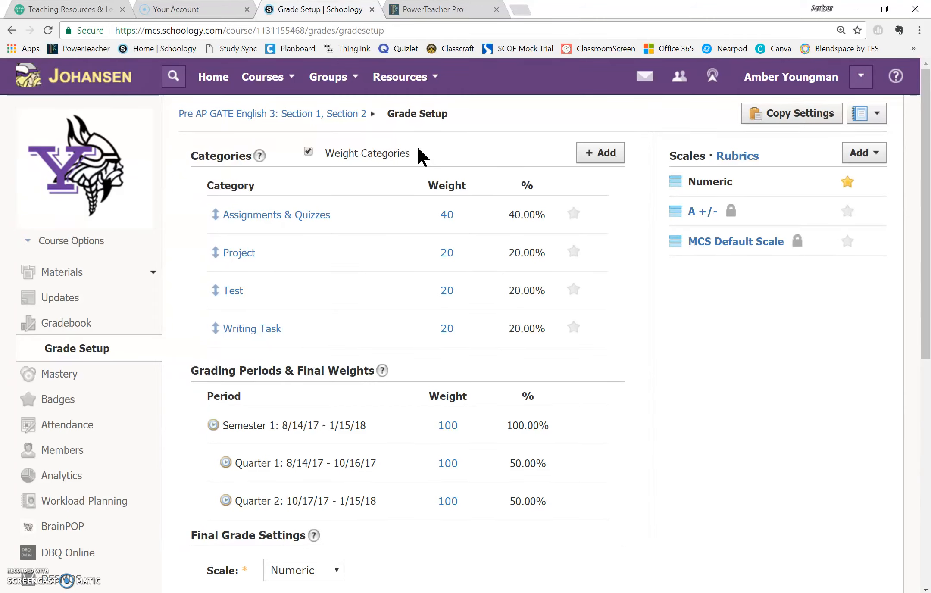
- Add a grading category named Discussion, calculated by total points, with a weight of 10
click(602, 154)
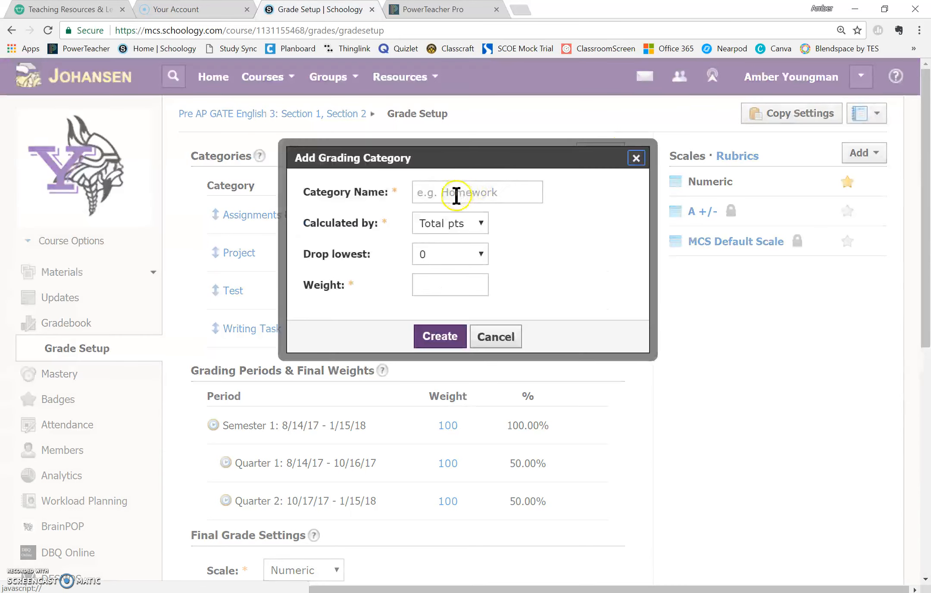
click(456, 193)
text(Discussion)
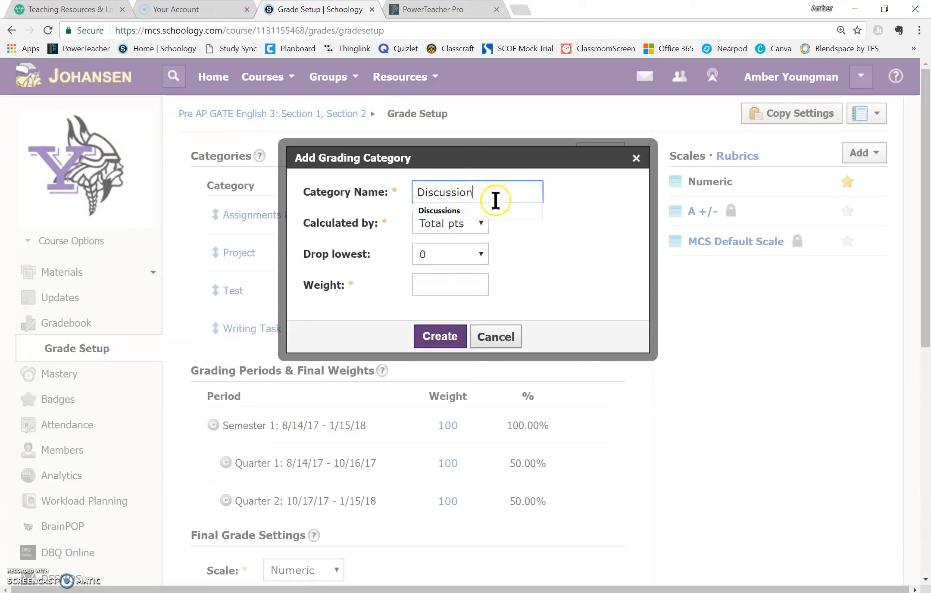
click(605, 233)
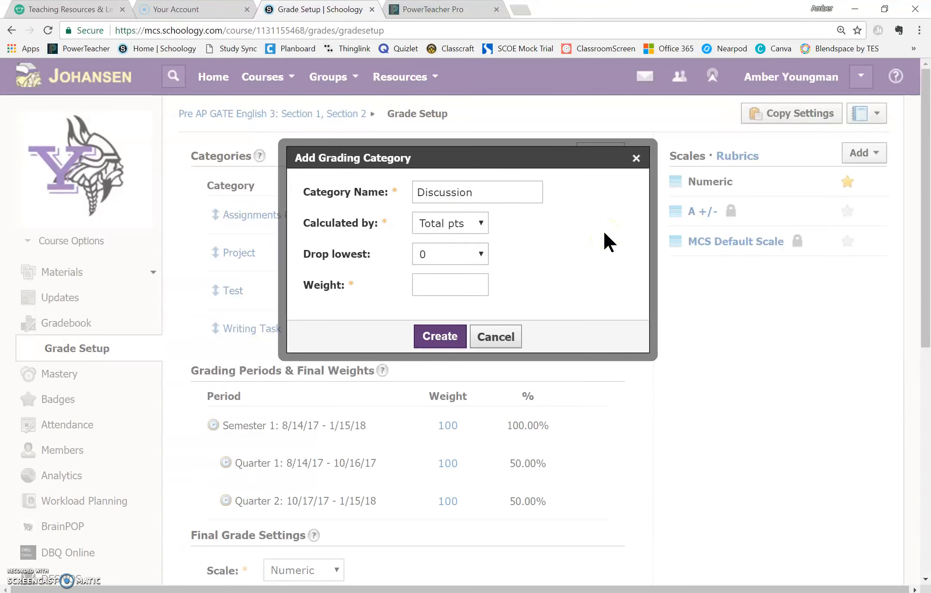
click(465, 228)
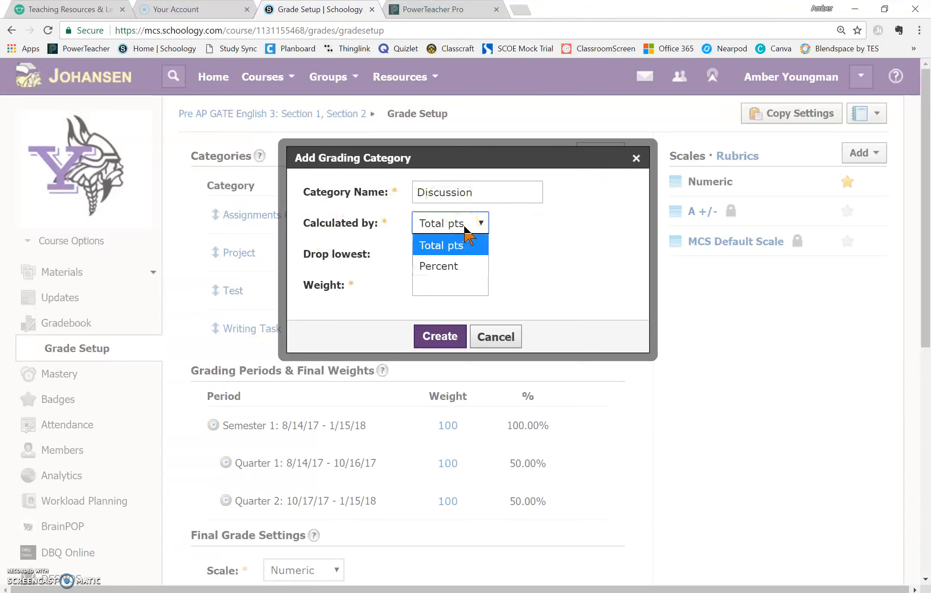
click(464, 229)
click(436, 284)
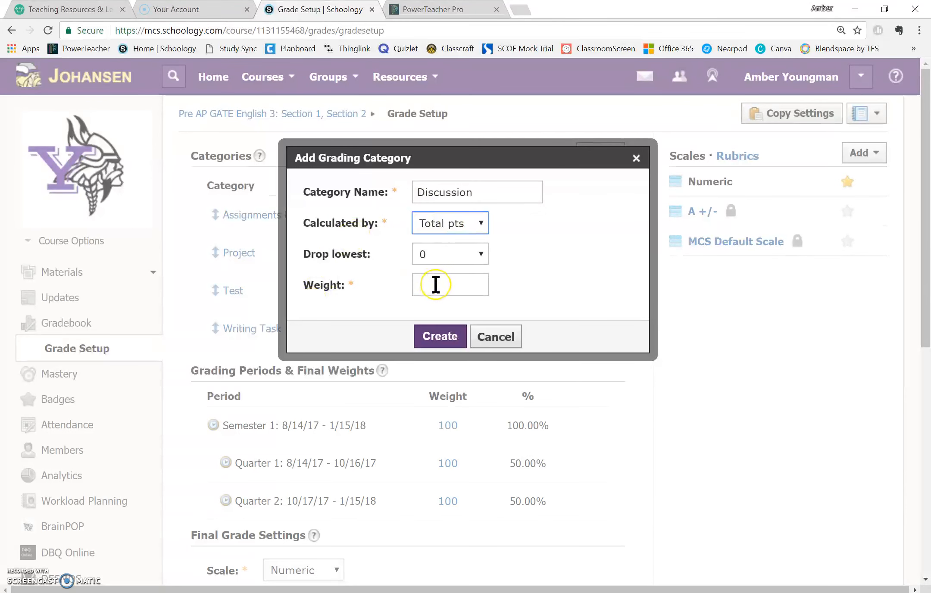
text(10)
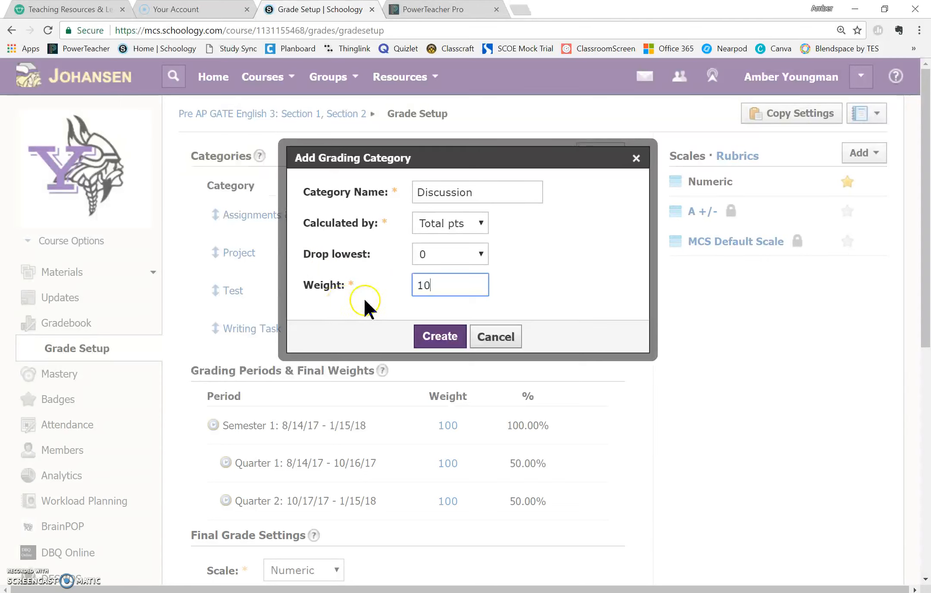
click(440, 340)
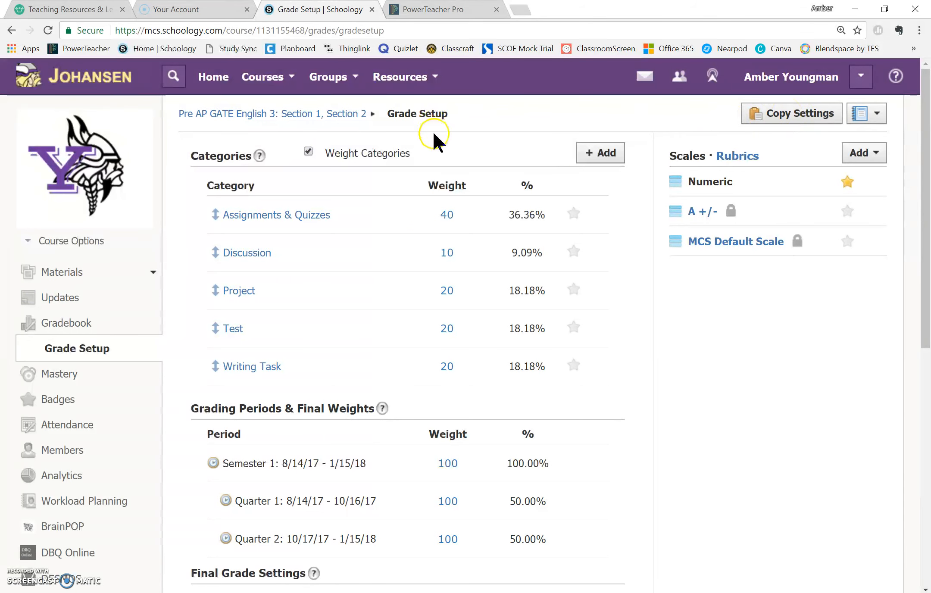
- Switch to PowerTeacher Pro and start a new category named Discussion
click(457, 9)
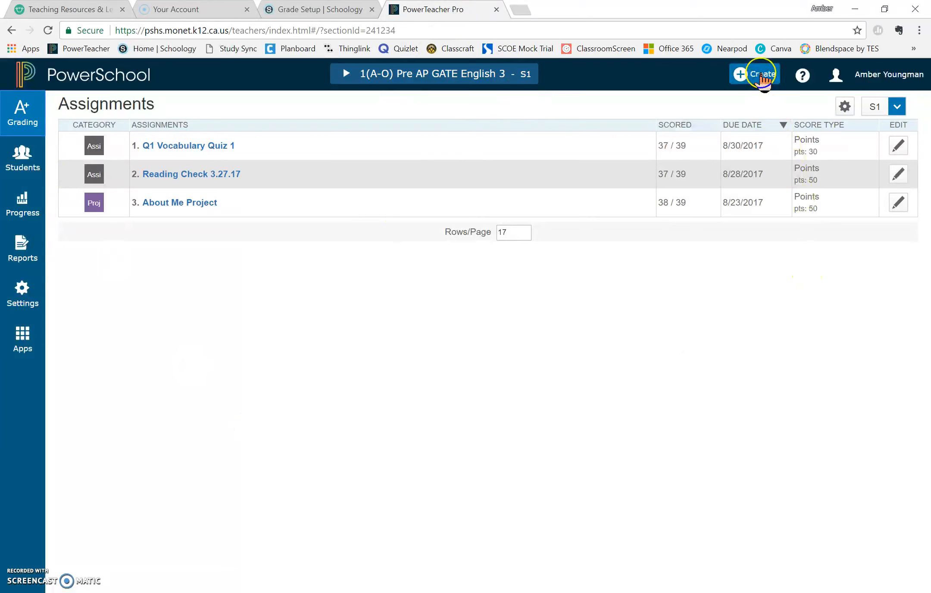
click(760, 77)
click(735, 149)
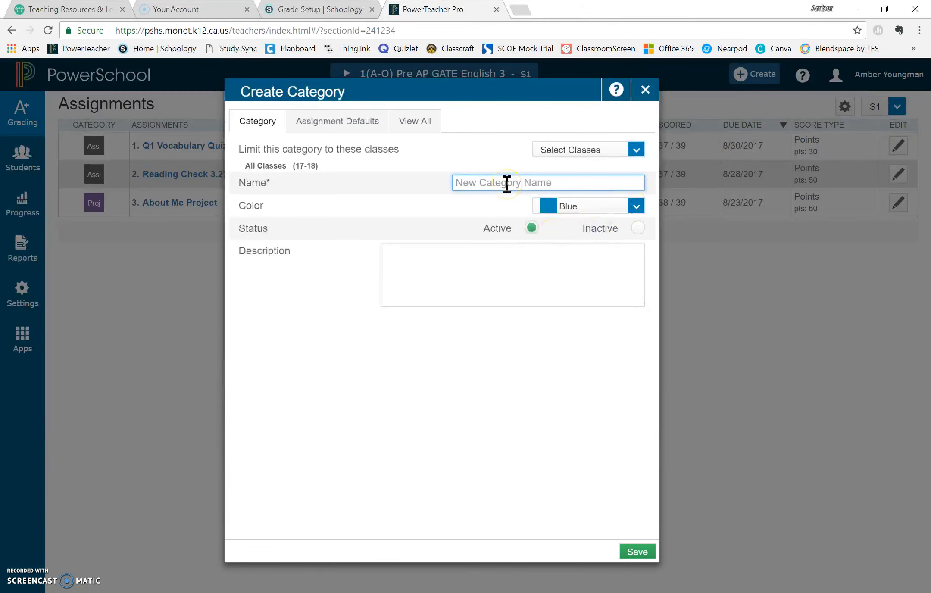
text(Discussion)
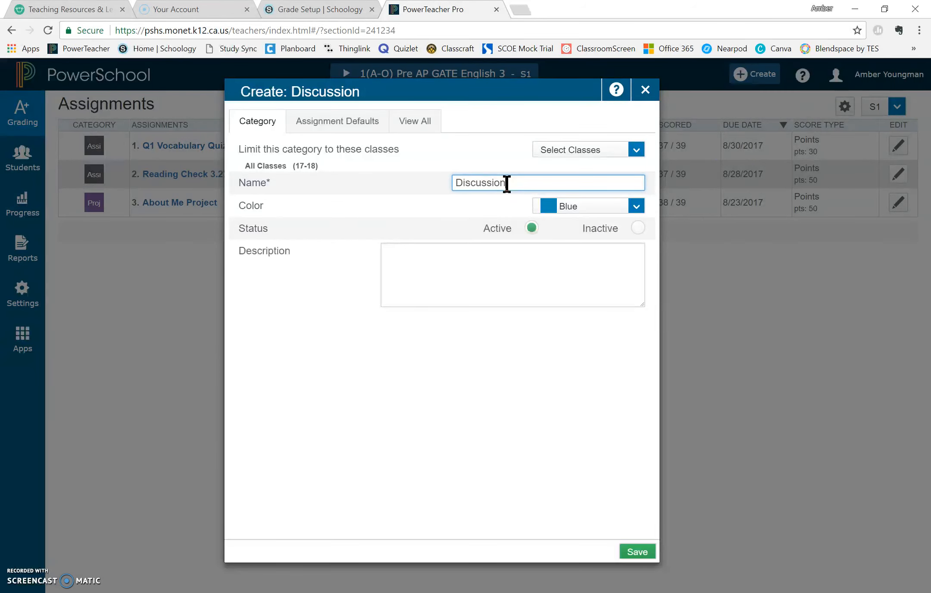
- Limit the new category to the 1(A-O) and 3(A-O) Pre AP GATE English 3 classes
click(558, 150)
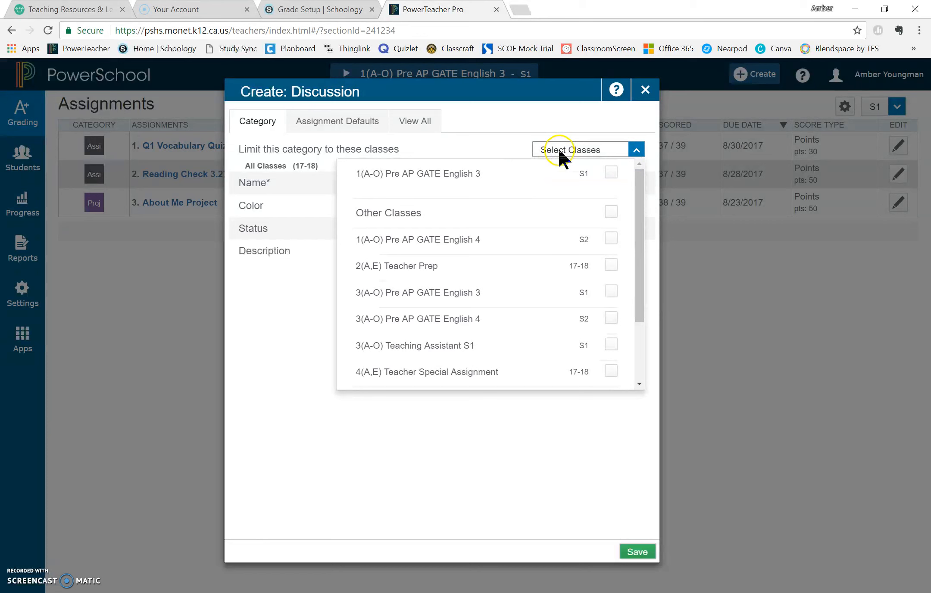
click(611, 172)
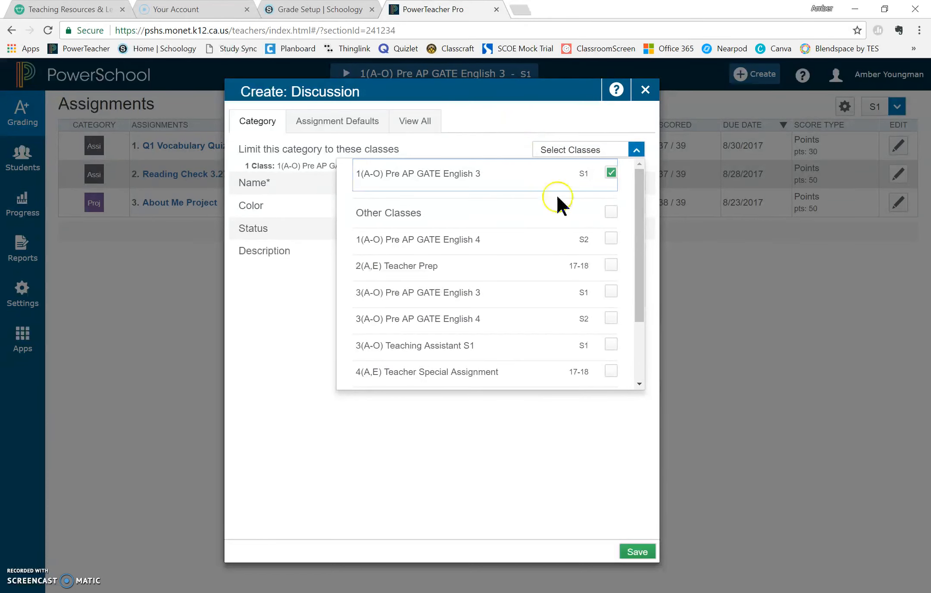
click(611, 292)
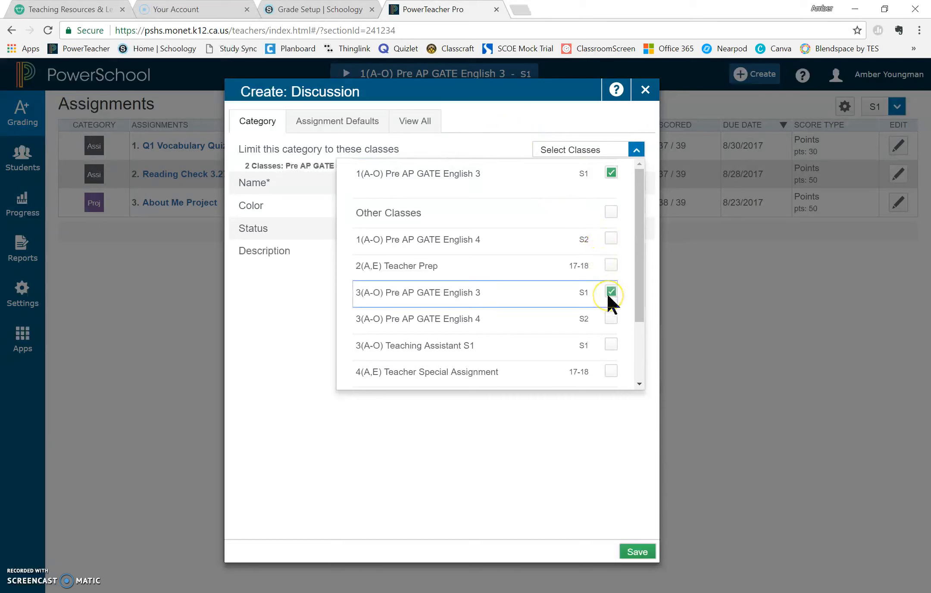
click(300, 317)
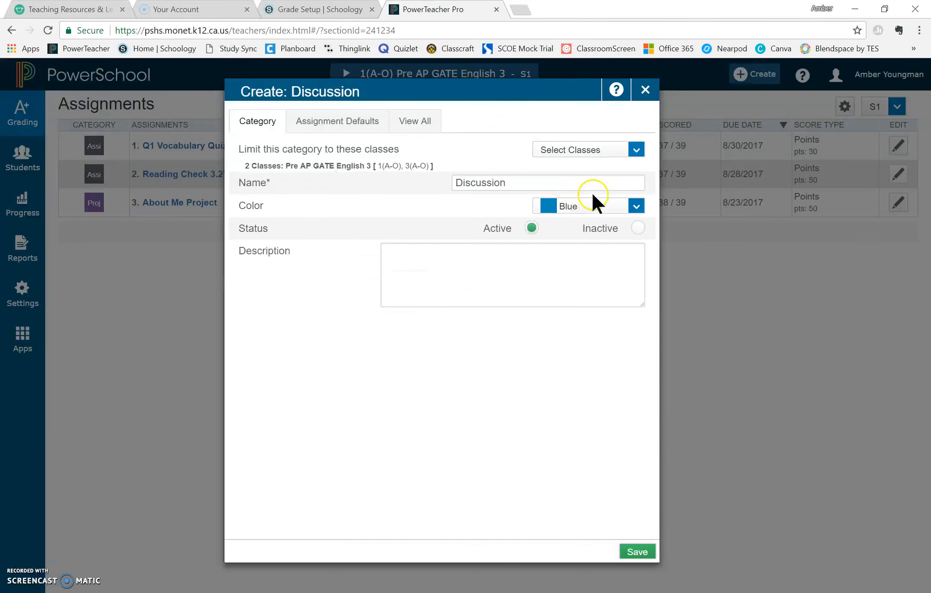
- Set the Discussion category's color to Red and save the category
click(622, 209)
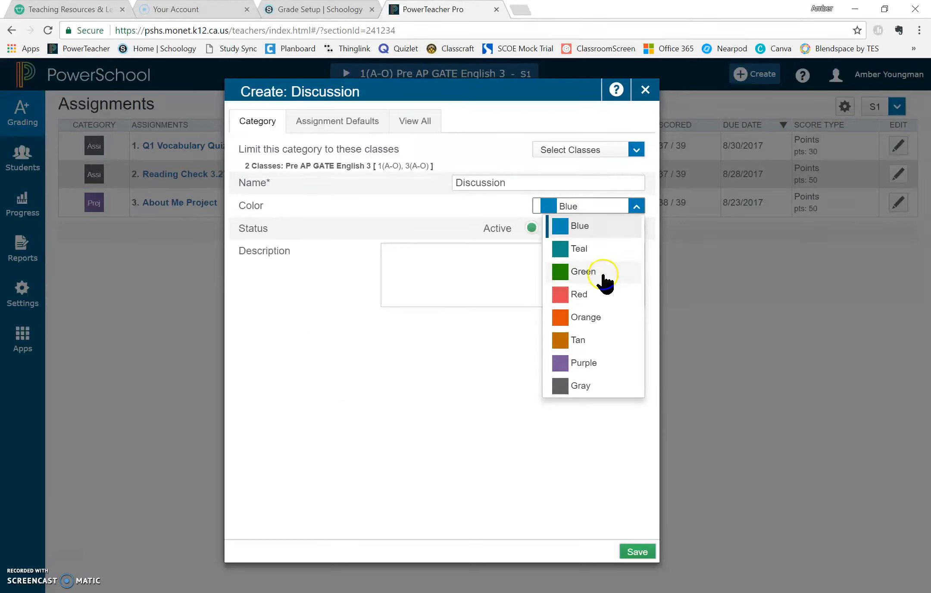
click(601, 296)
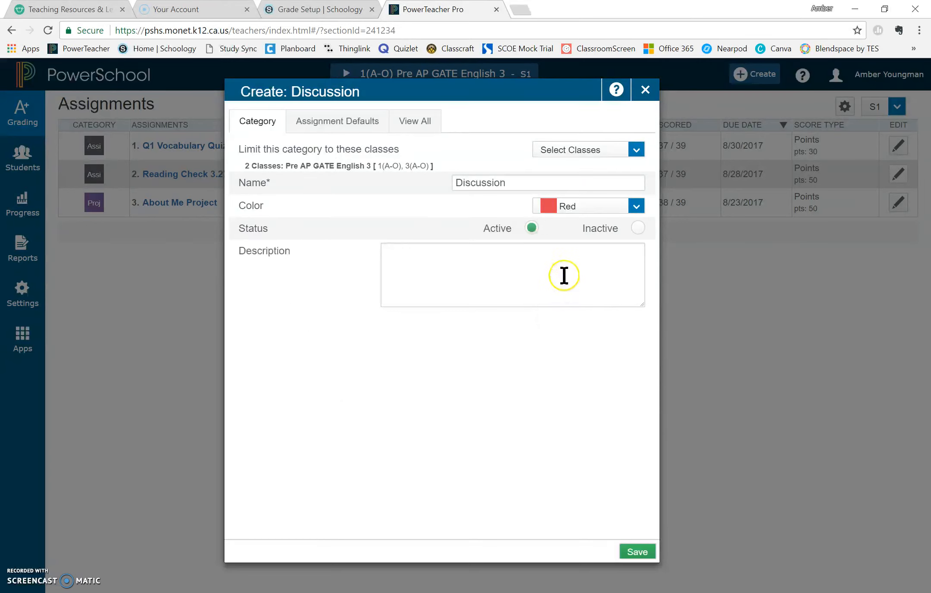
click(637, 552)
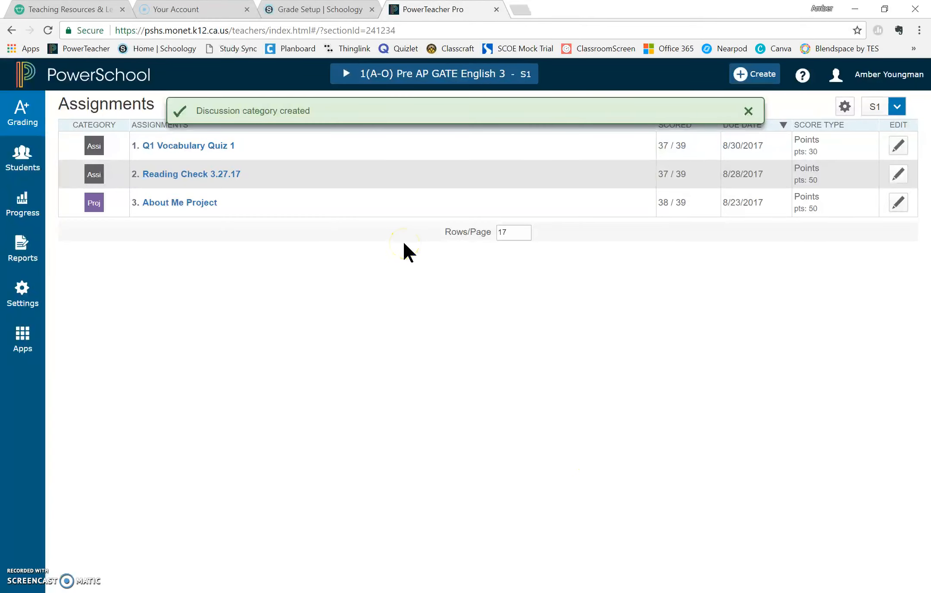
click(443, 285)
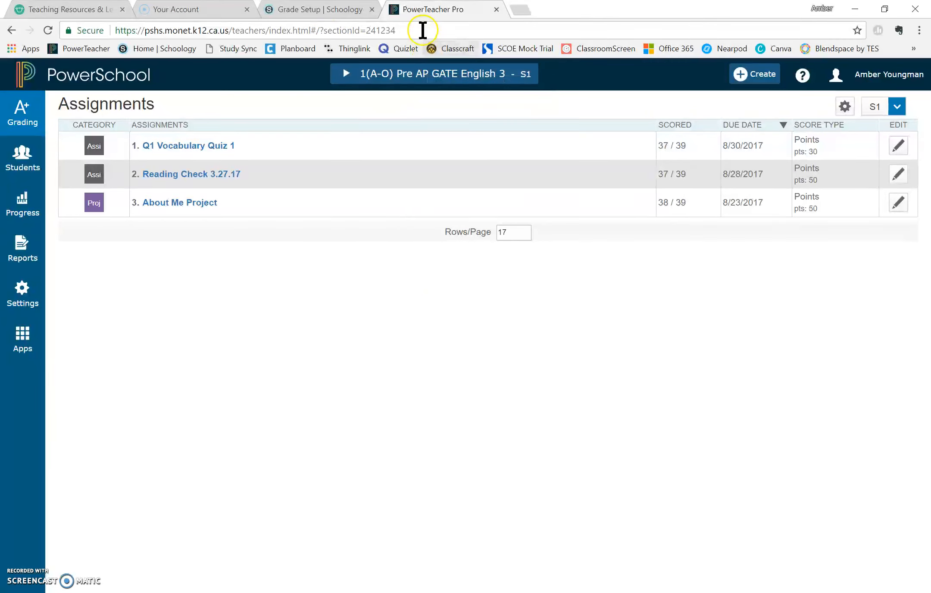
- Switch back to the Schoology course and open the configuration of its PowerSchool app
click(341, 13)
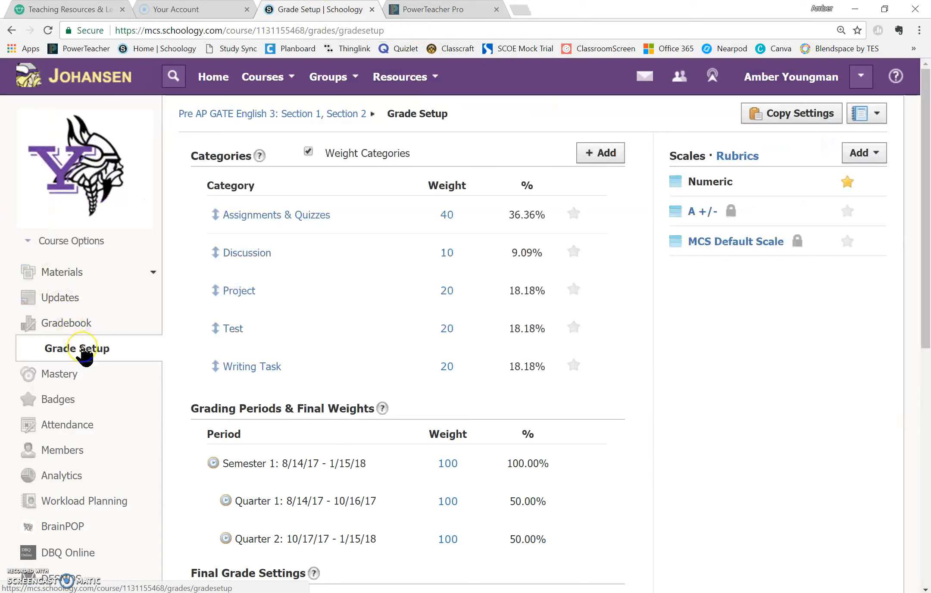
click(99, 350)
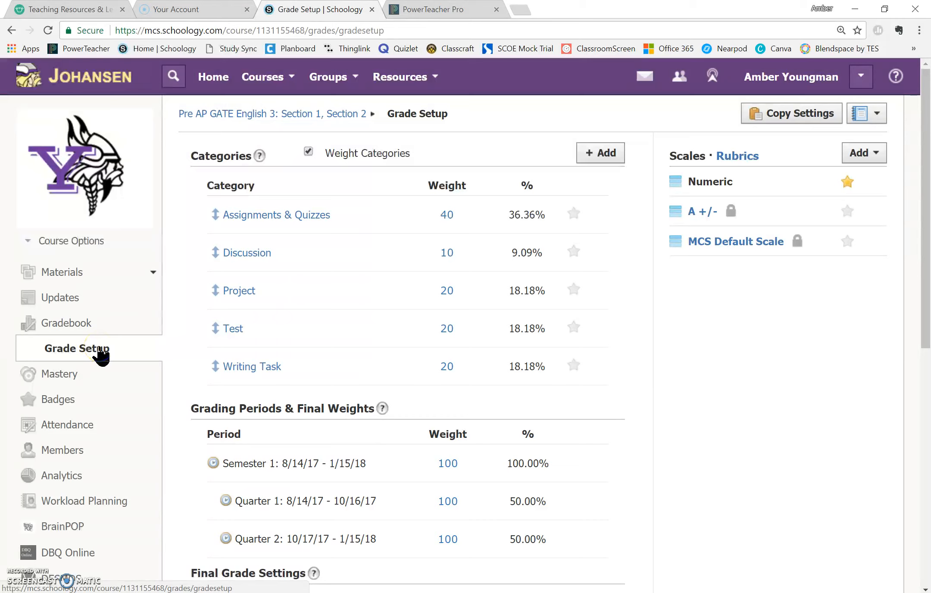
scroll(99, 350, down, 6)
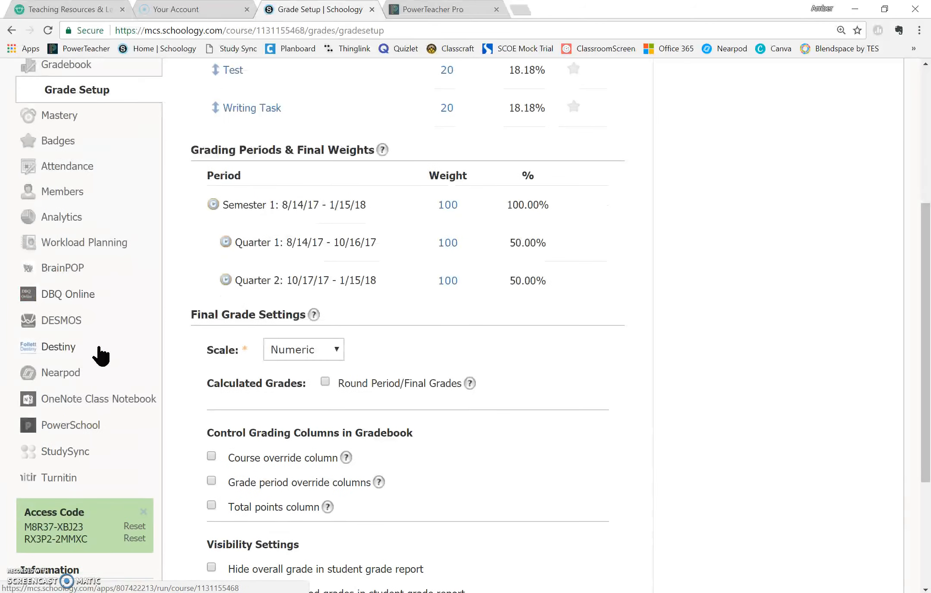
click(90, 432)
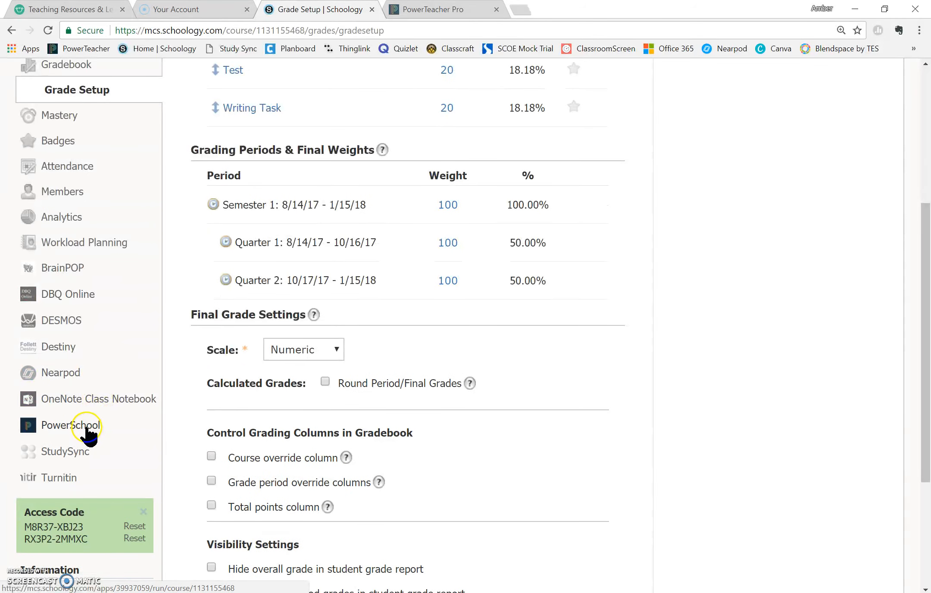
click(65, 427)
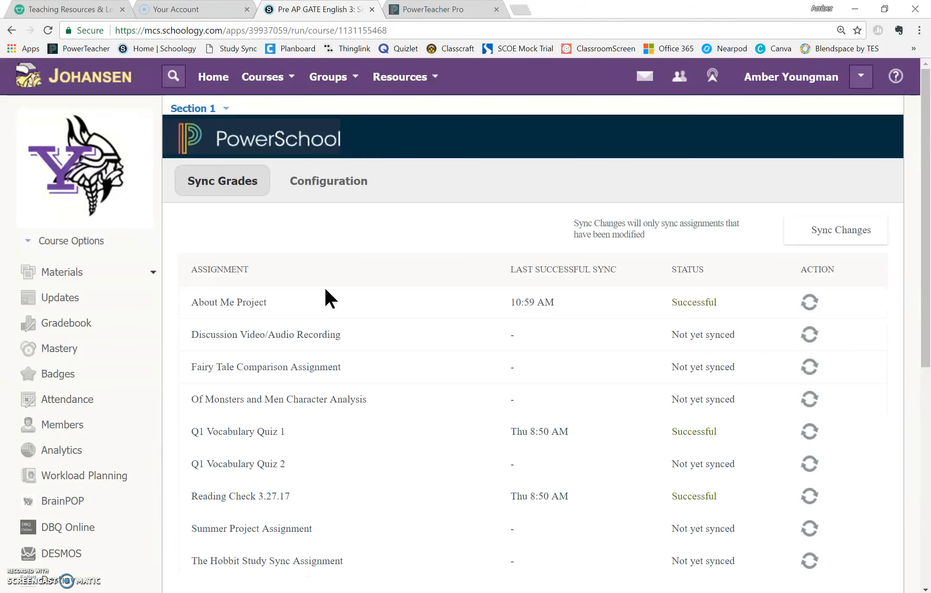
click(327, 222)
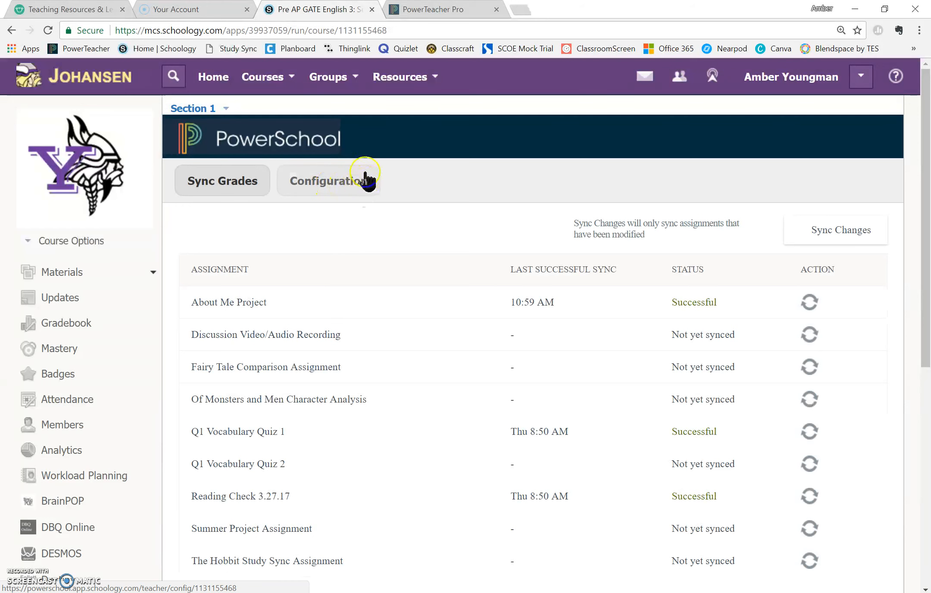
click(326, 190)
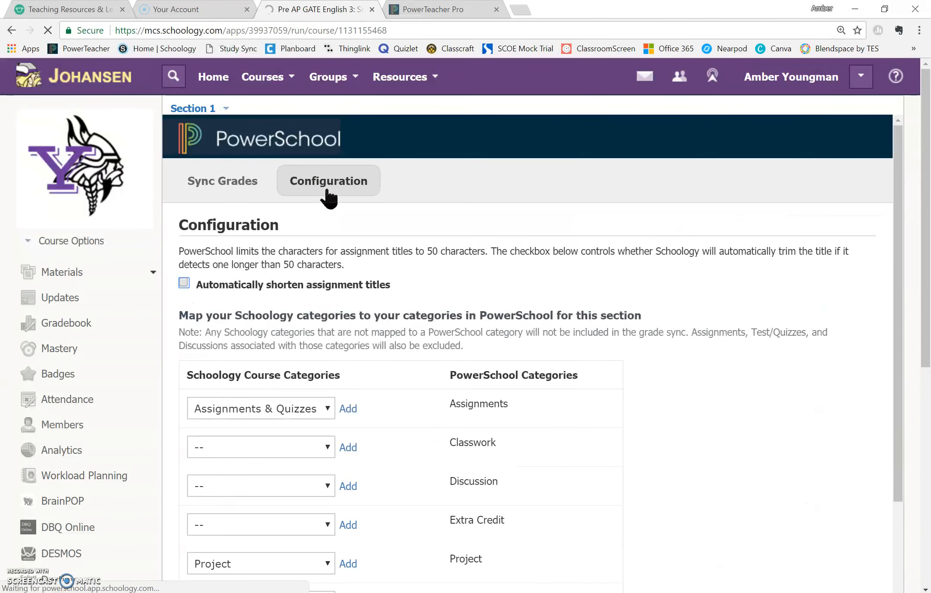
- Map the Schoology Discussion category to the PowerSchool Discussion category and save the configuration
scroll(328, 201, down, 3)
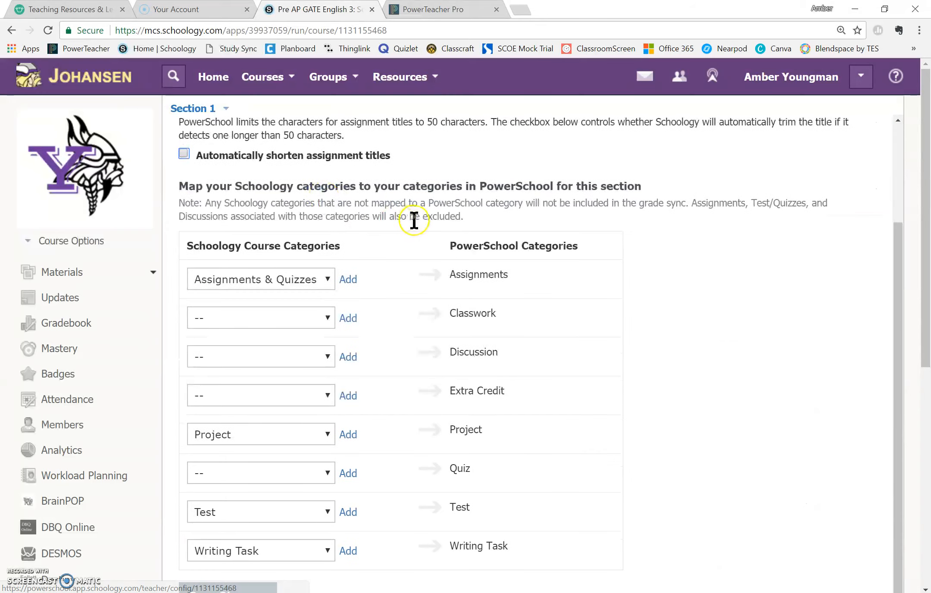
scroll(515, 234, down, 1)
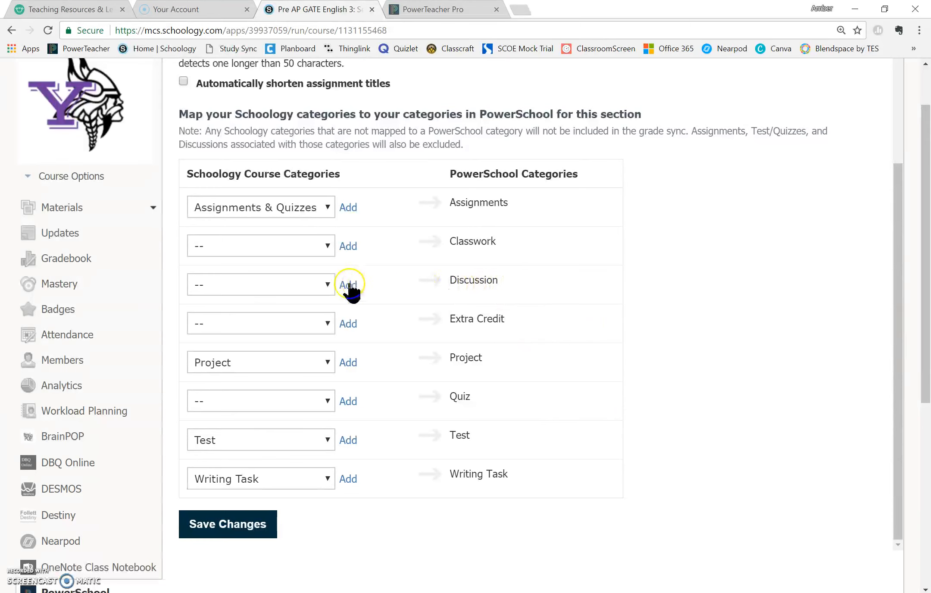
click(327, 285)
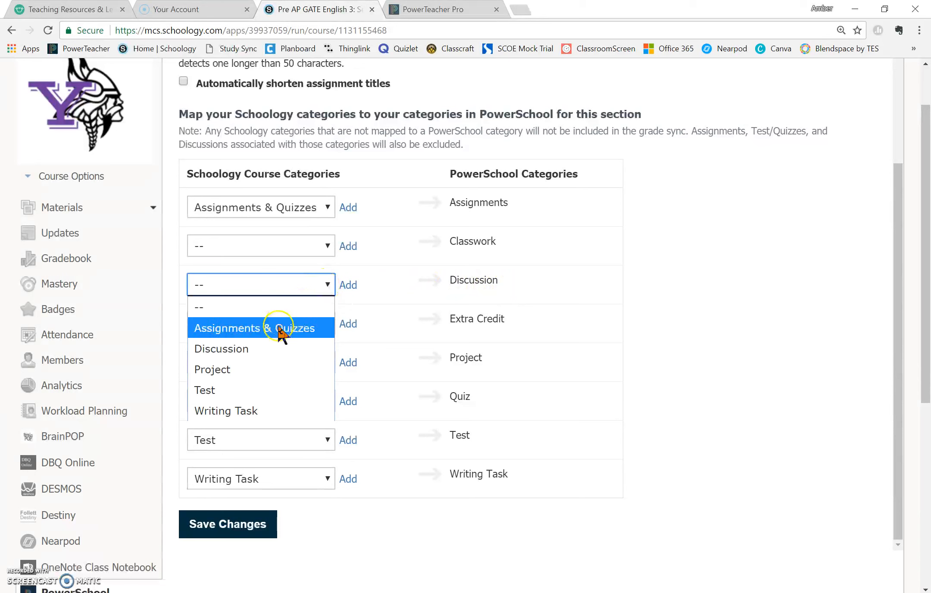
click(247, 350)
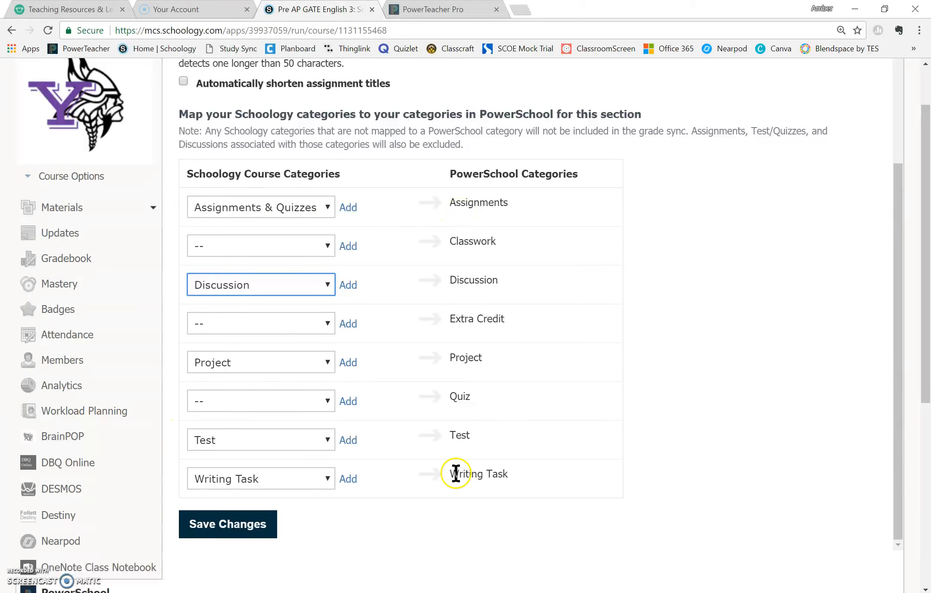
click(254, 532)
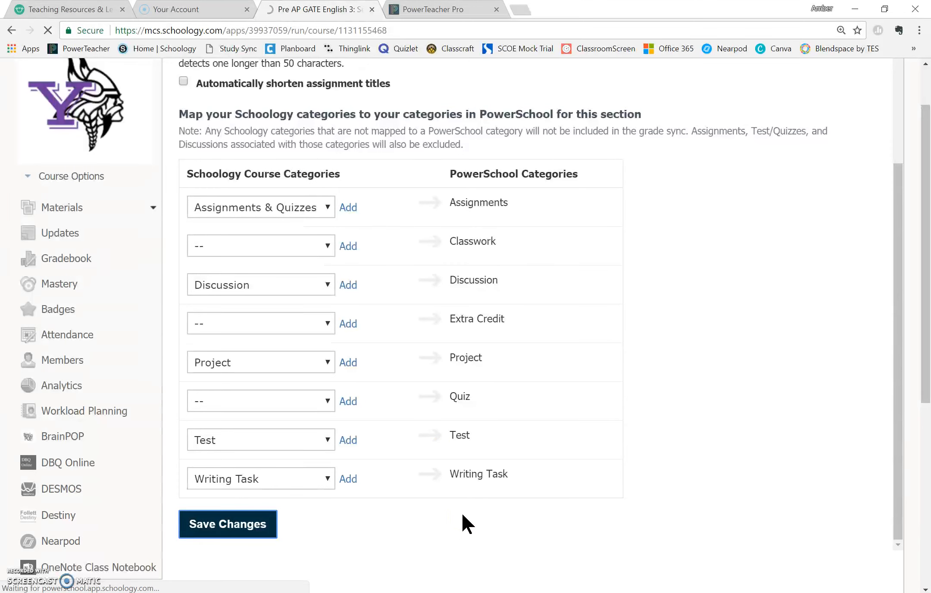
- Return to the PowerSchool app's list of assignments for syncing grades
click(258, 118)
click(201, 116)
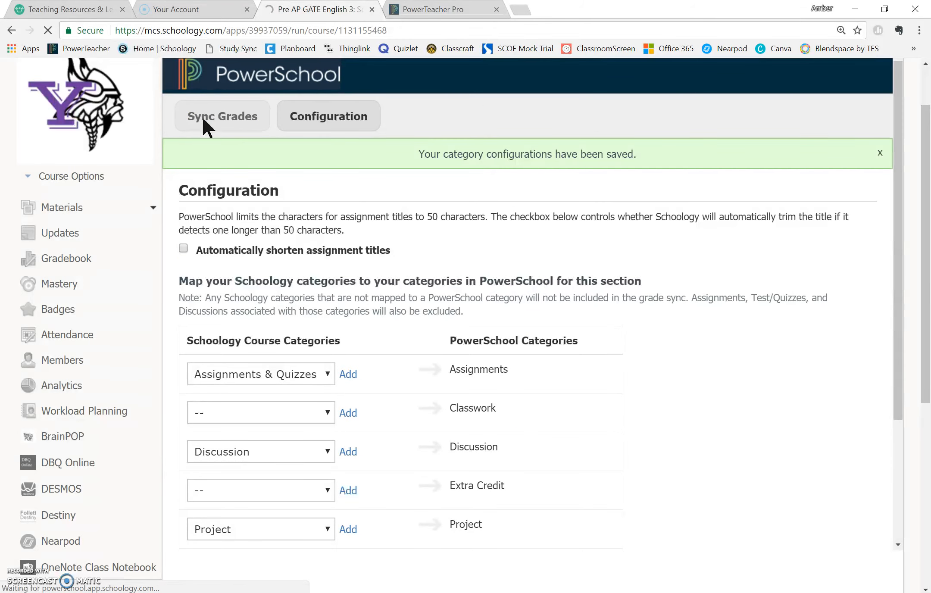
click(810, 238)
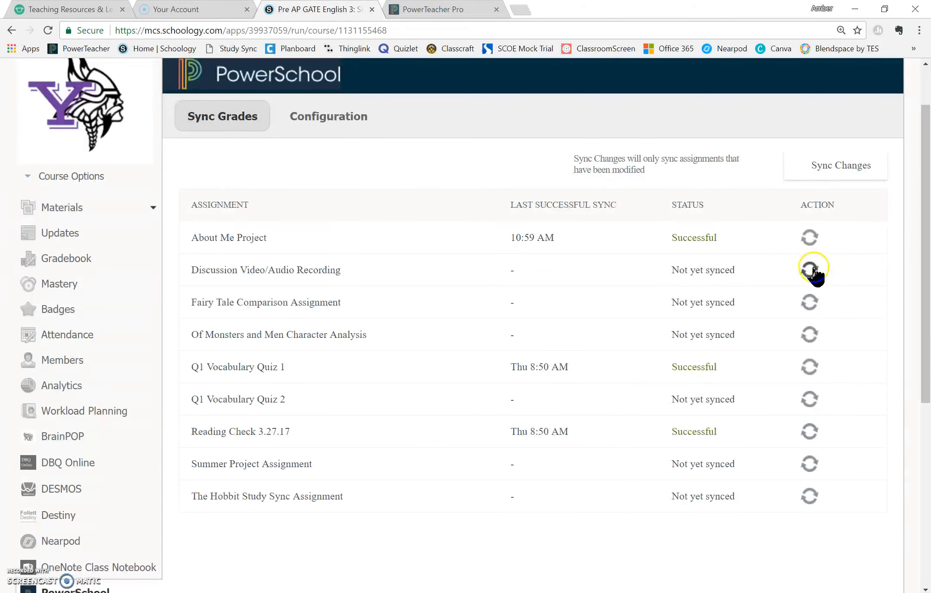